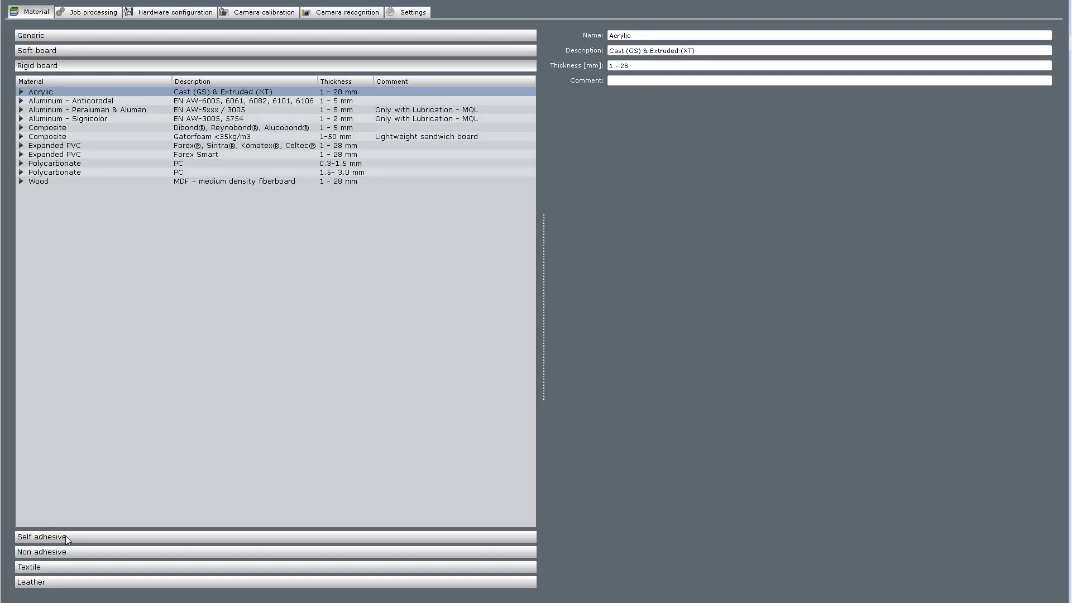
# - Look through the materials in the Self adhesive, Non adhesive and Textile groups
pyautogui.click(67, 538)
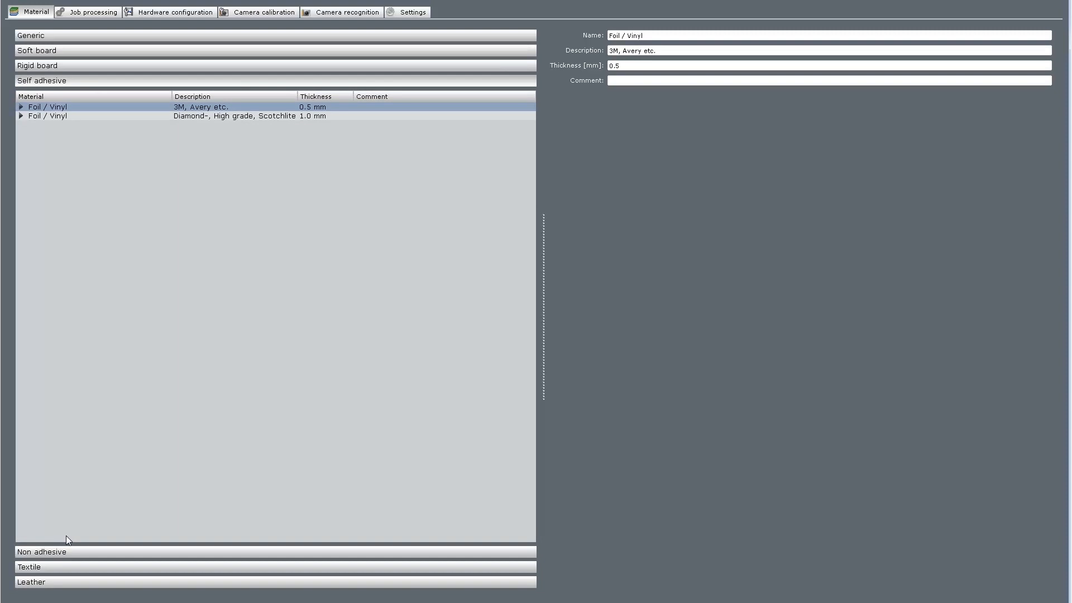
pyautogui.click(76, 551)
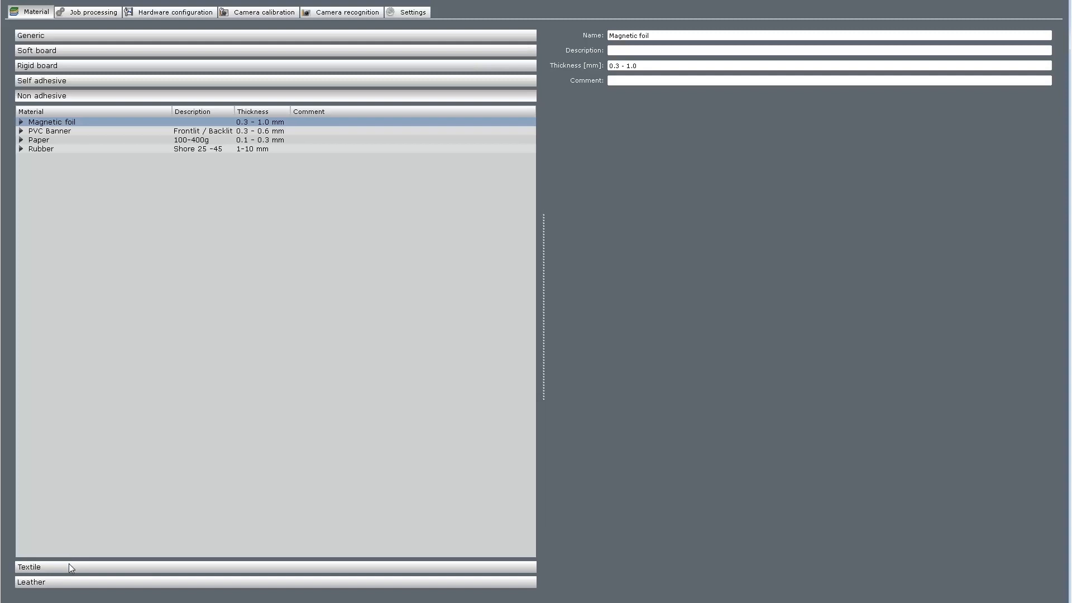
pyautogui.click(69, 567)
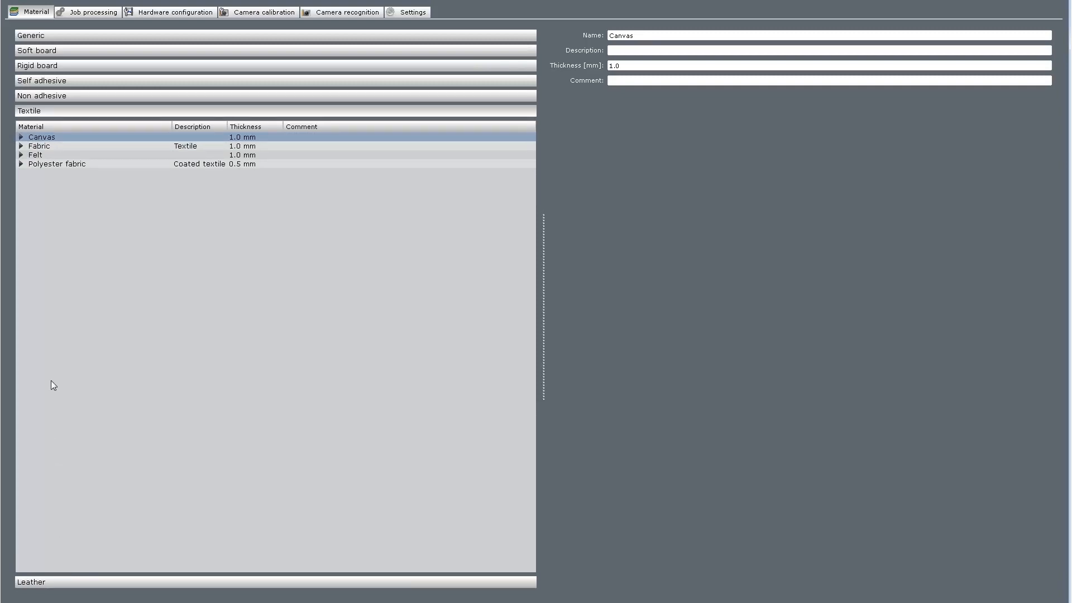
# - Inspect the tool assigned to the quality level of the Draw method for Corrugated E-Flute in the Soft board group
pyautogui.click(50, 53)
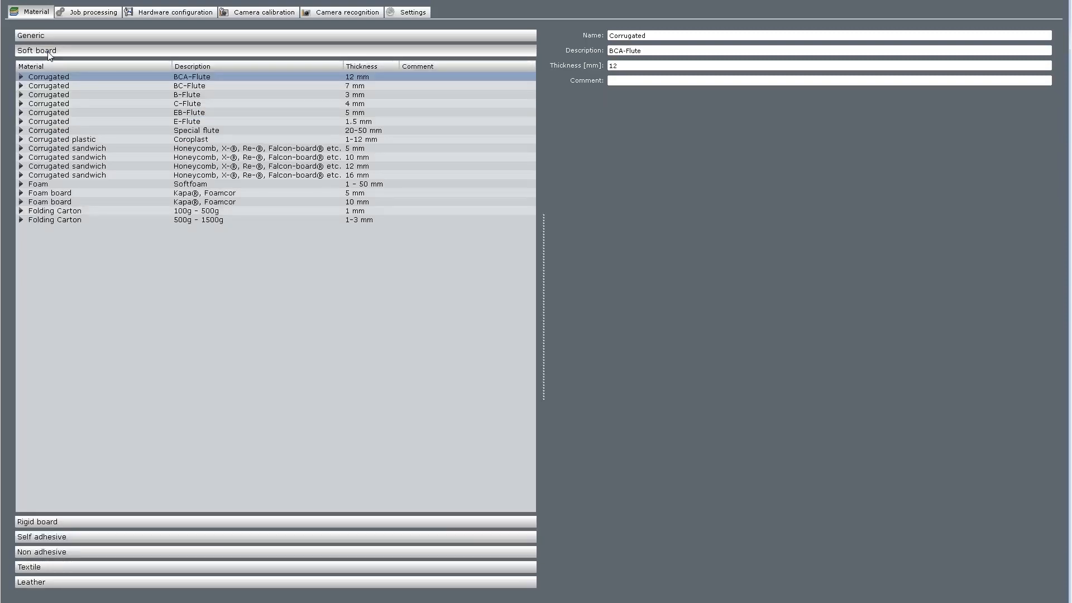
pyautogui.click(21, 121)
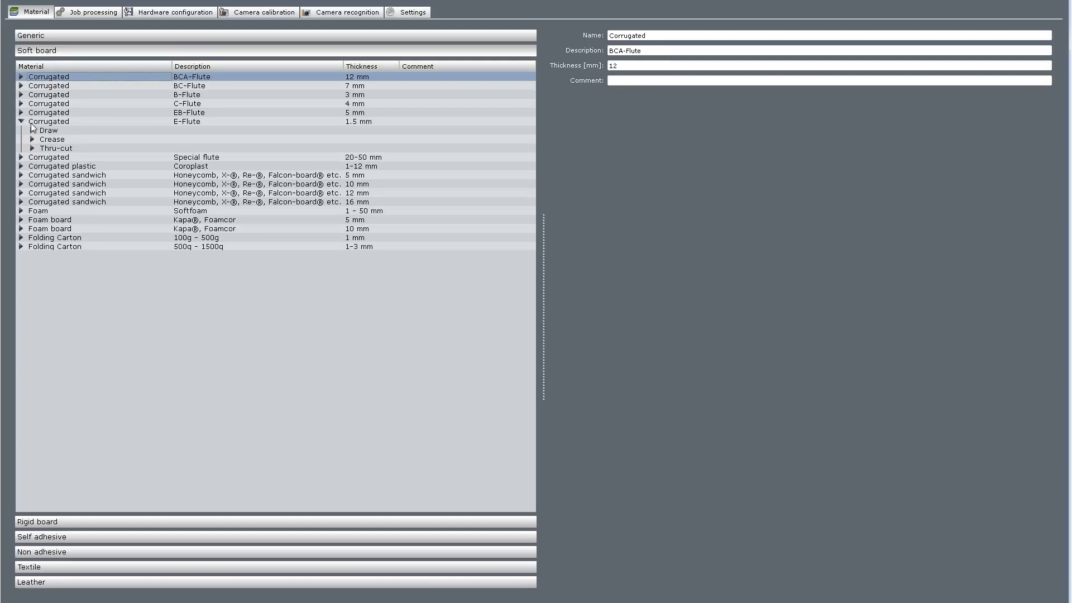
pyautogui.click(32, 131)
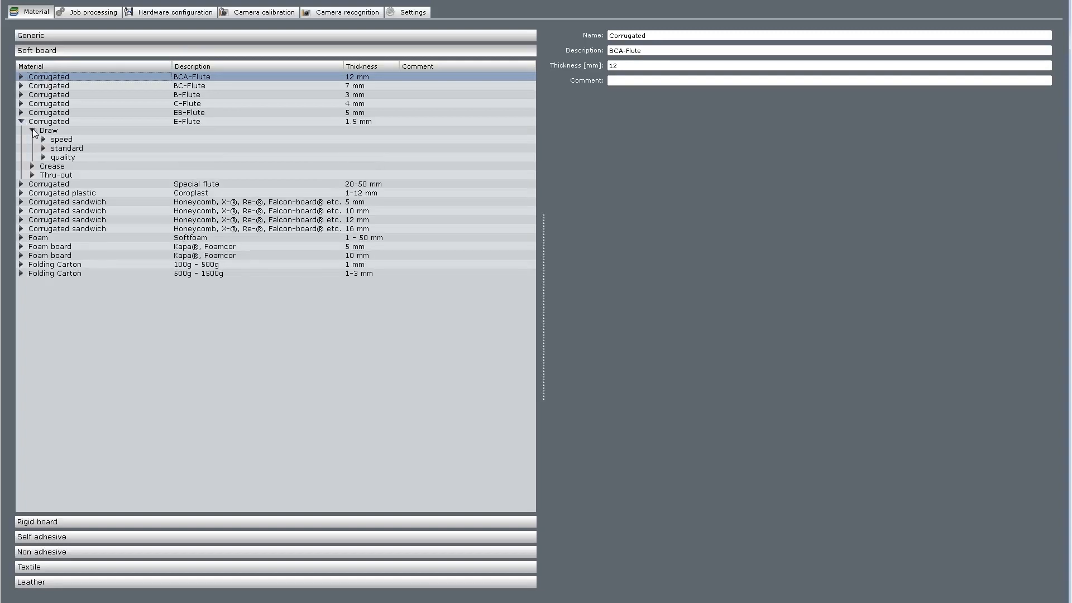
pyautogui.click(44, 157)
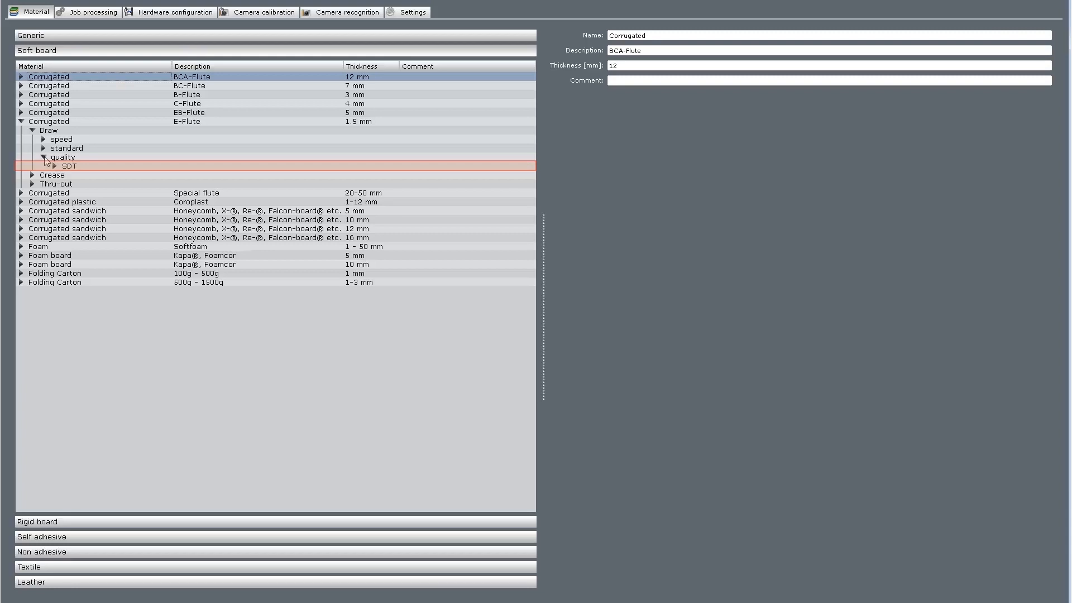
# - Check the modules and tools in the hardware configuration, and return to the Draw quality level of Corrugated E-Flute
pyautogui.click(163, 12)
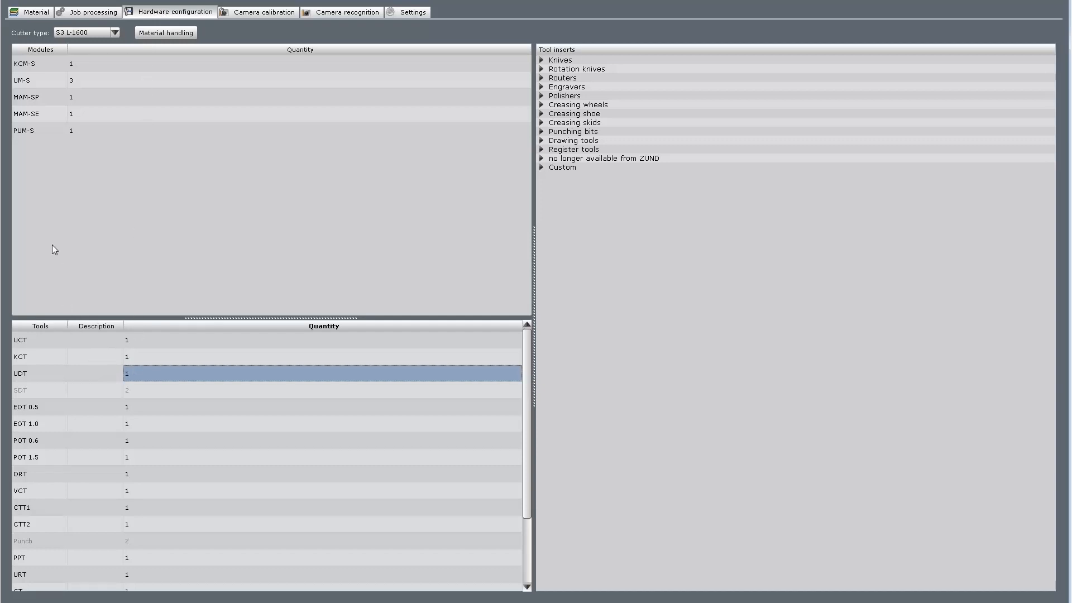
pyautogui.click(37, 12)
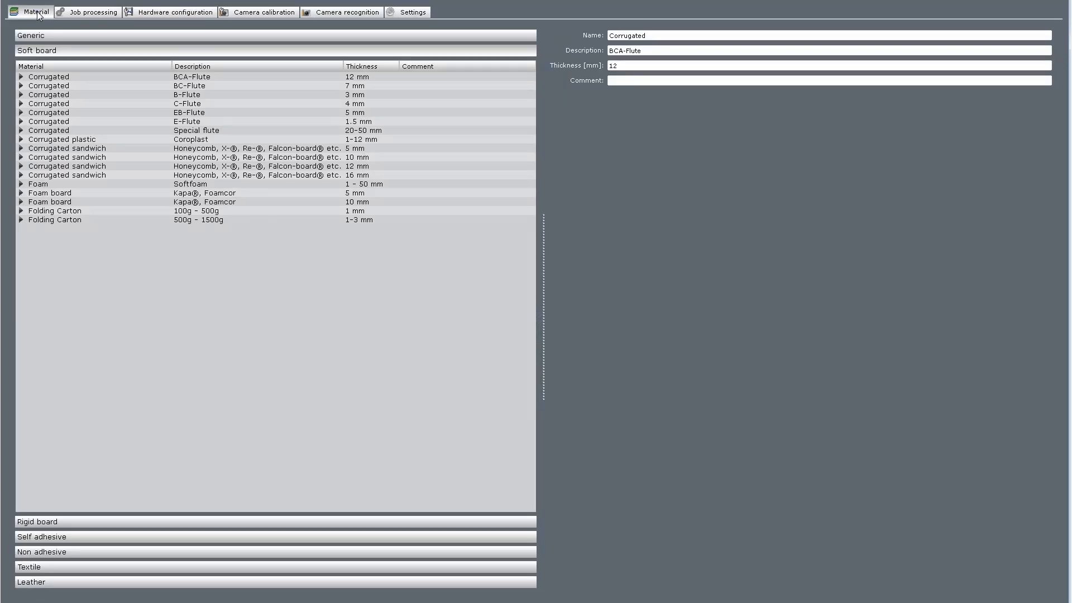
pyautogui.click(22, 121)
pyautogui.click(32, 130)
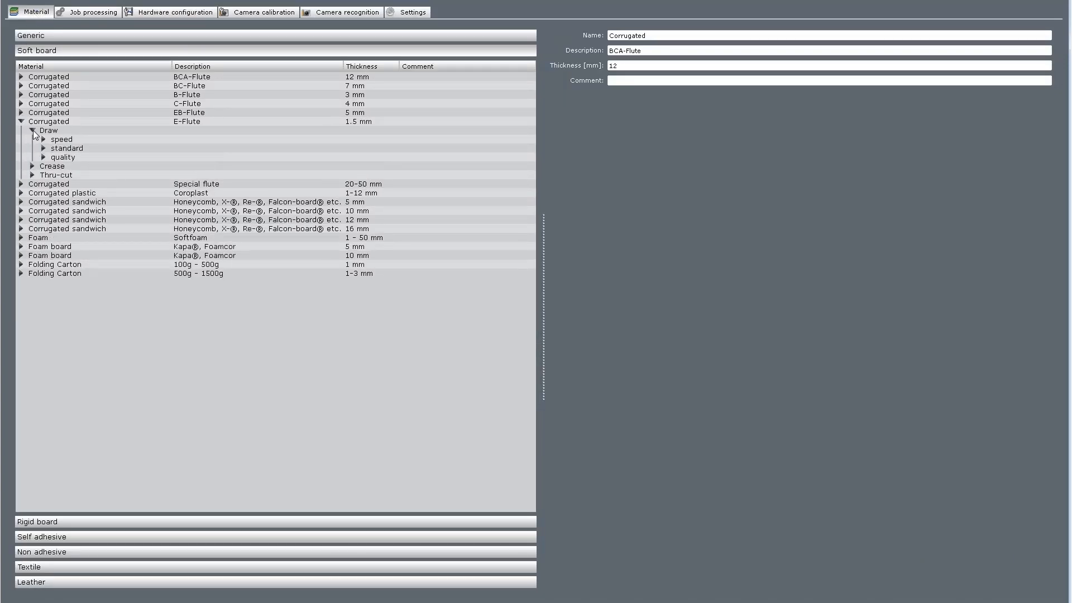
pyautogui.click(44, 157)
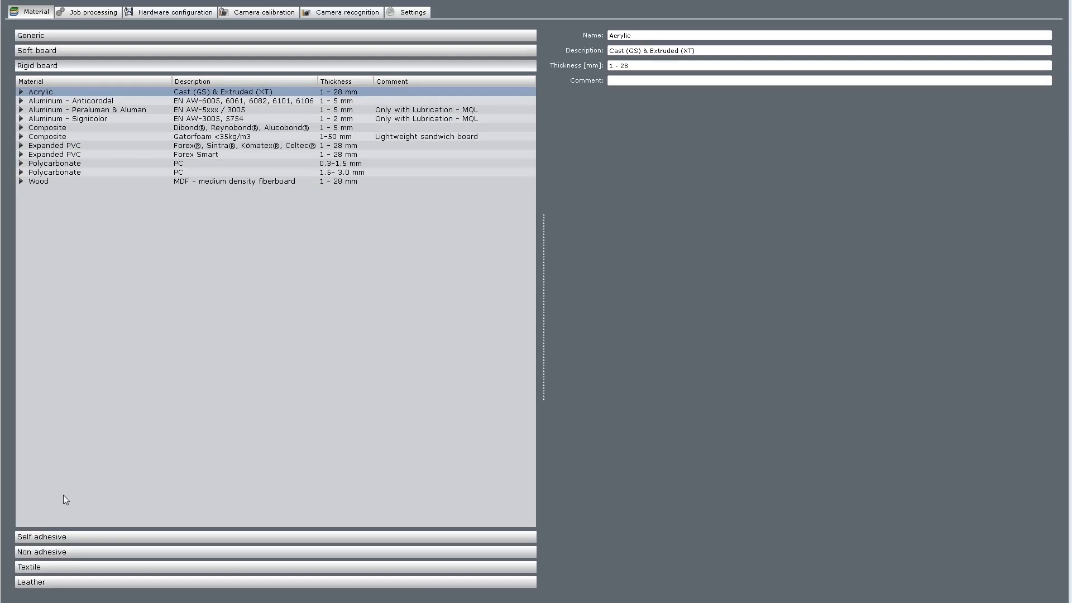
# - Add a material named Felt to the Textile group with description Textile and thickness 1.0 mm
pyautogui.click(65, 568)
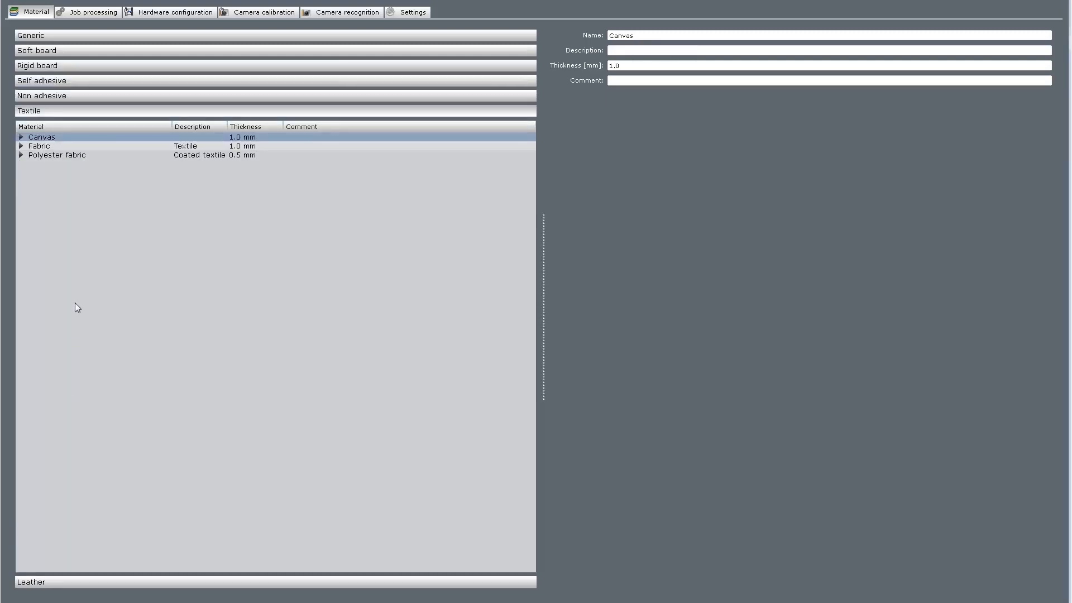
pyautogui.rightClick(77, 221)
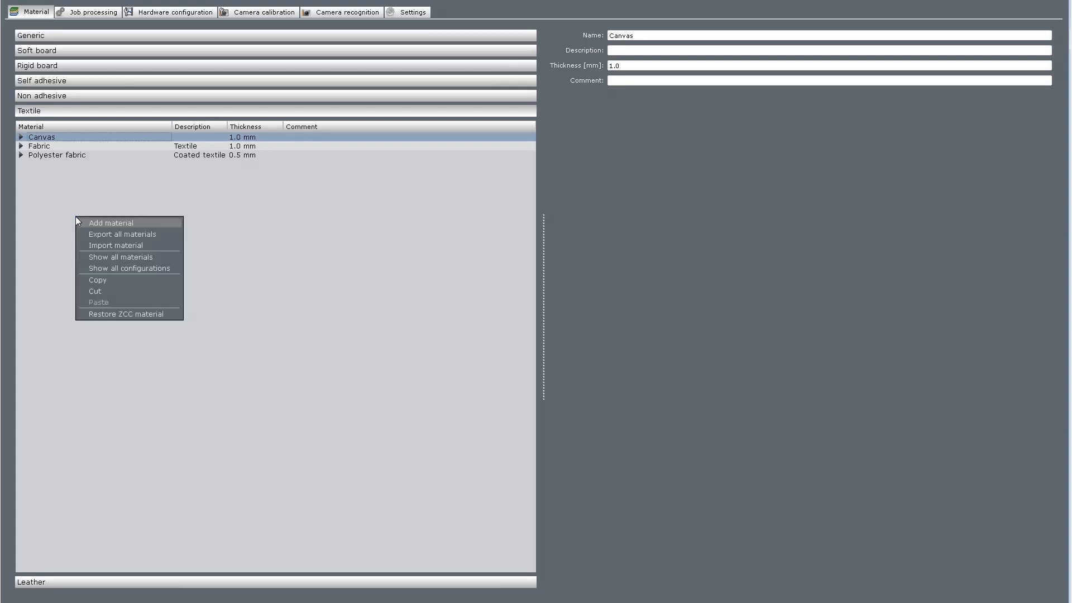
pyautogui.click(108, 227)
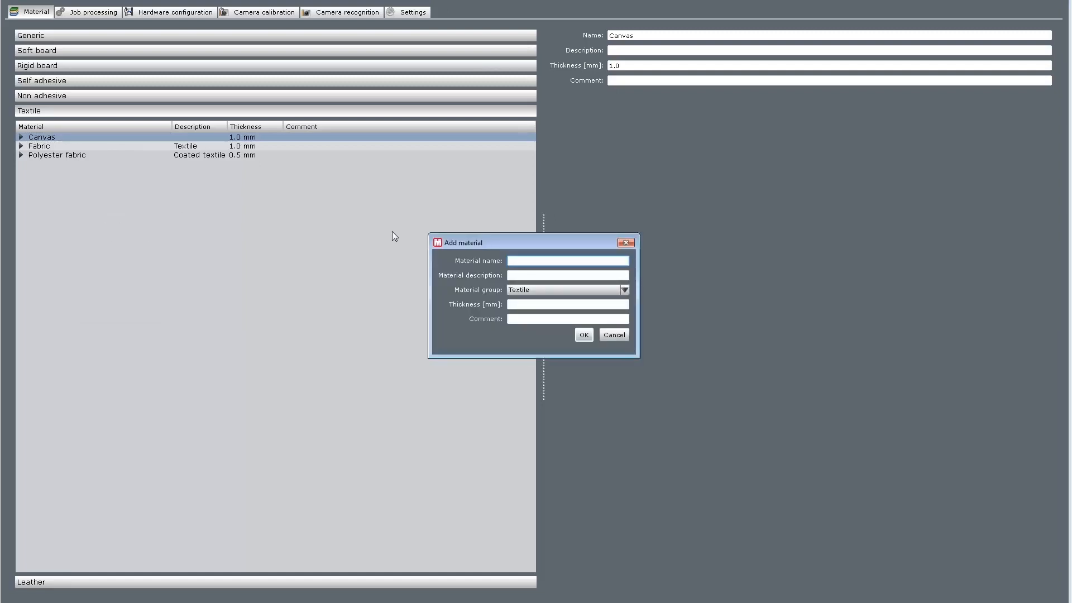
pyautogui.write('Felt')
pyautogui.click(539, 277)
pyautogui.write('Textile')
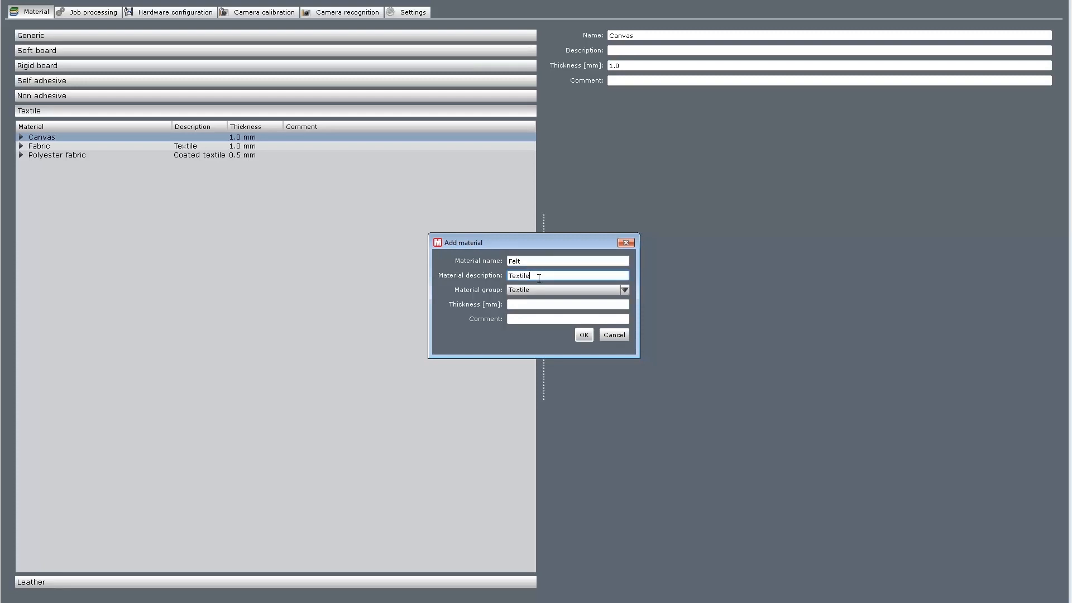
pyautogui.click(540, 306)
pyautogui.write('1.0')
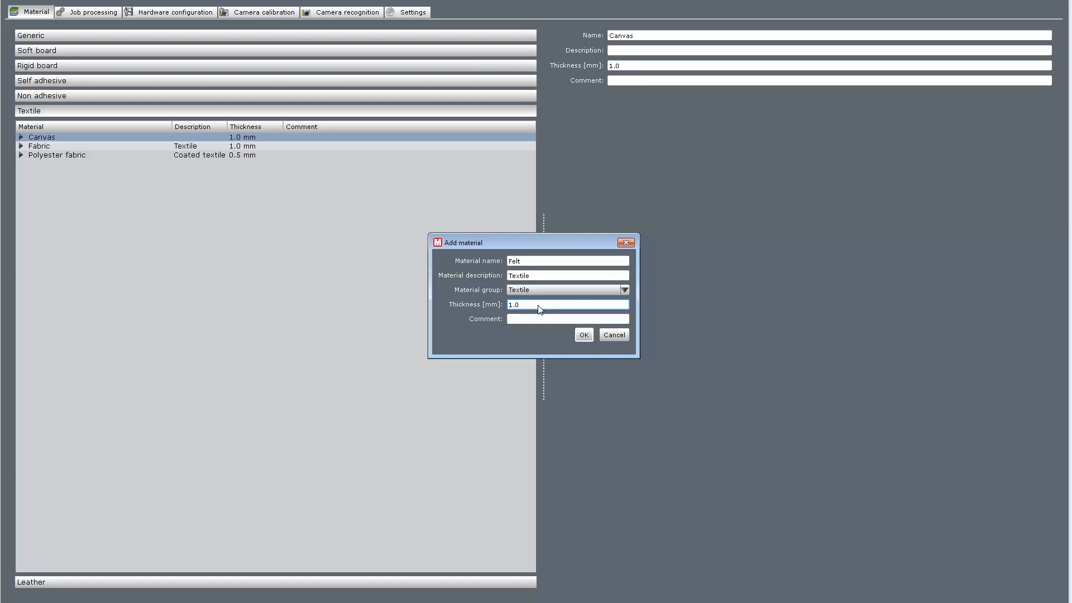
pyautogui.click(584, 335)
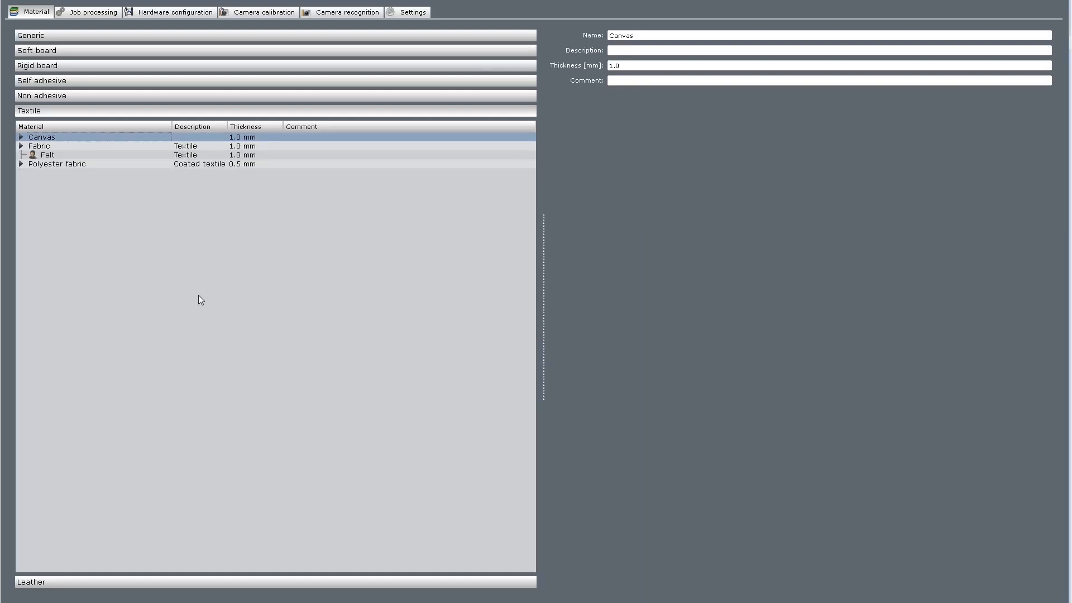
# - Add the Thru-cut method to the Felt material and expand it to its speed, standard and quality levels
pyautogui.rightClick(46, 155)
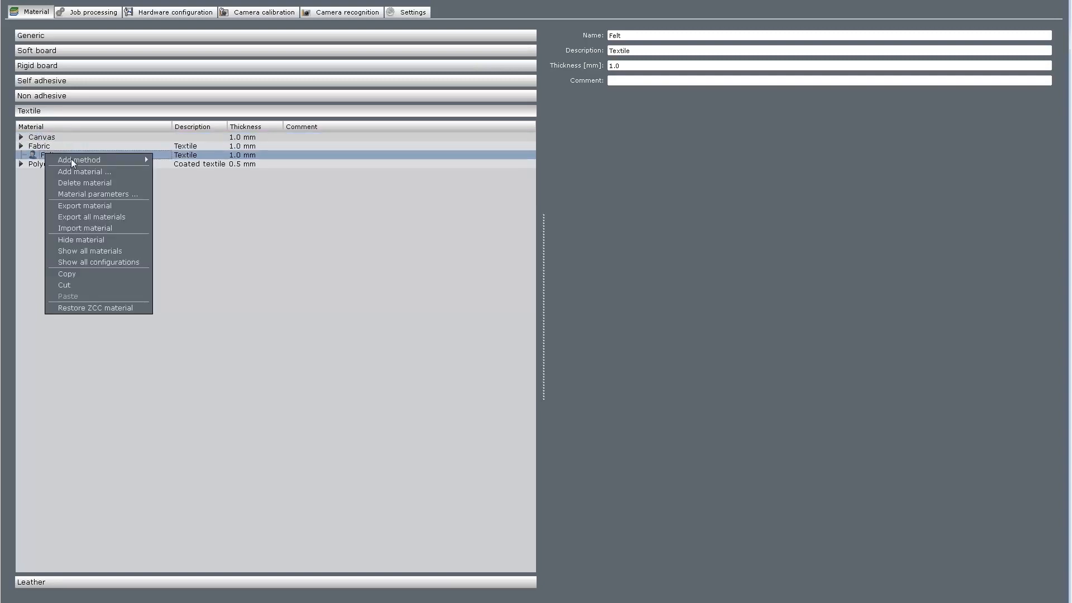
pyautogui.moveTo(72, 159)
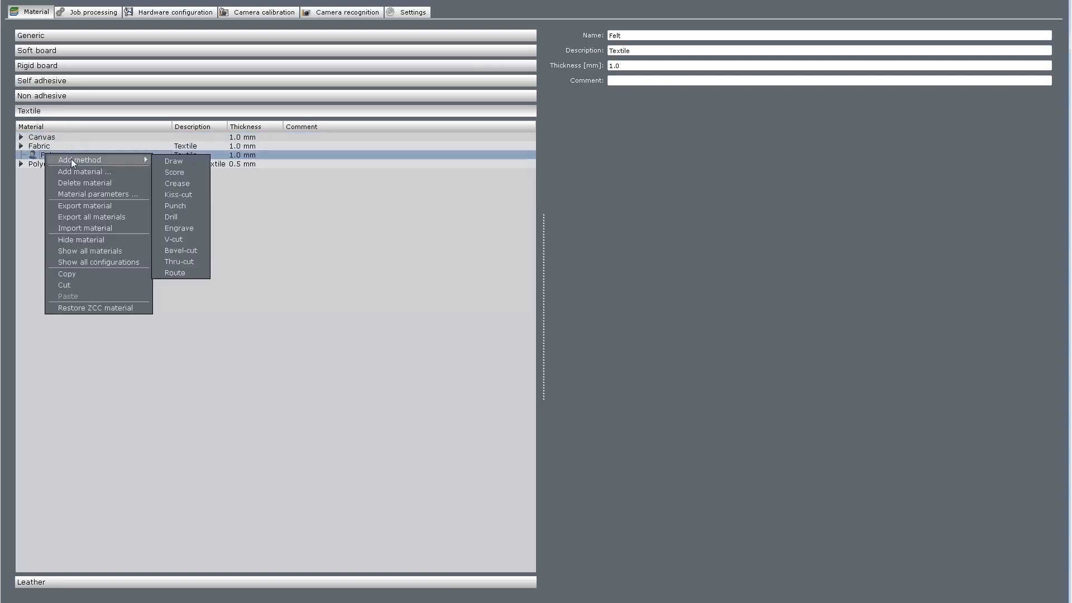
pyautogui.click(178, 217)
pyautogui.click(22, 155)
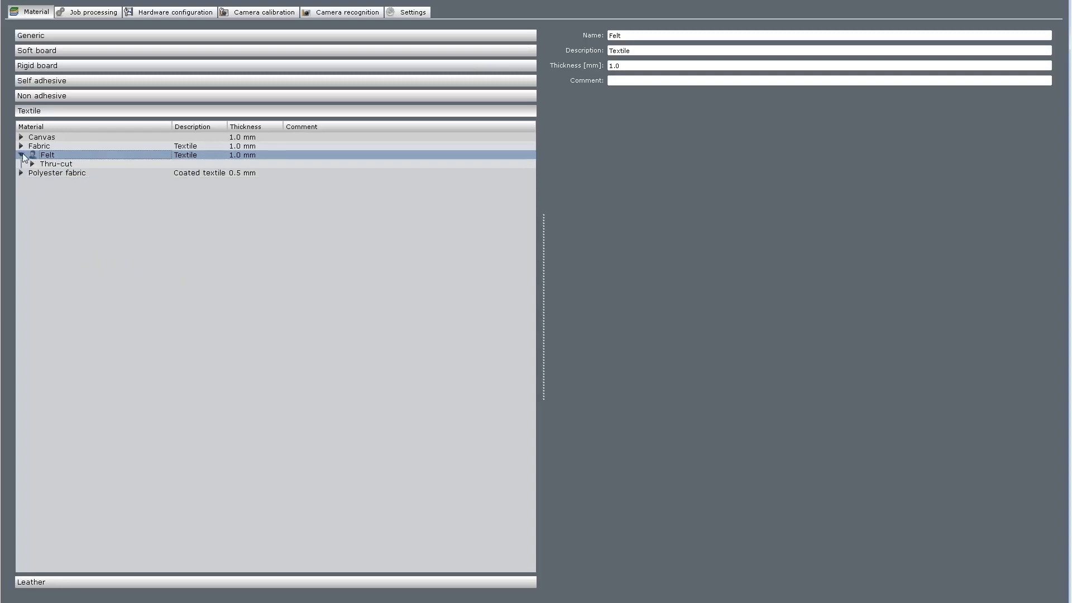
pyautogui.click(32, 165)
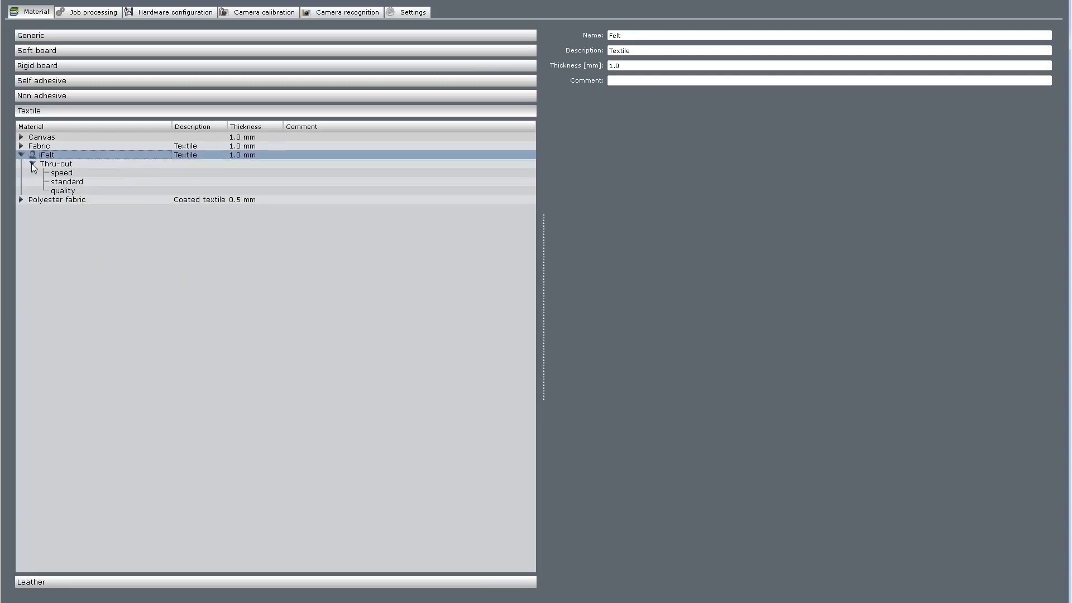
# - Assign the EOT 1.0, DRT and WKT tools to the speed level of Felt's Thru-cut method and list them
pyautogui.click(63, 174)
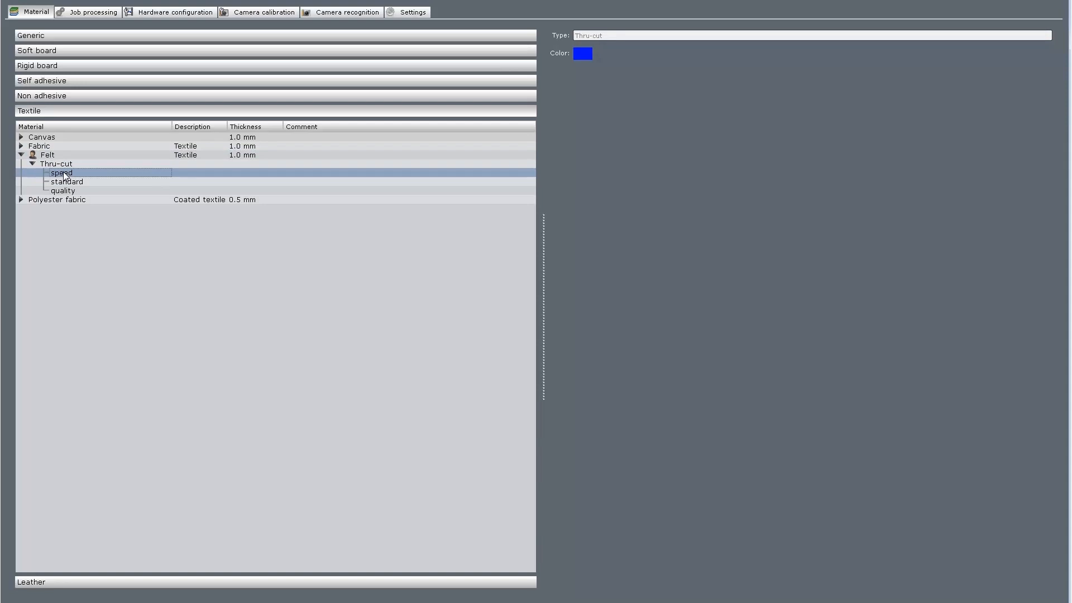
pyautogui.rightClick(64, 174)
pyautogui.moveTo(149, 178)
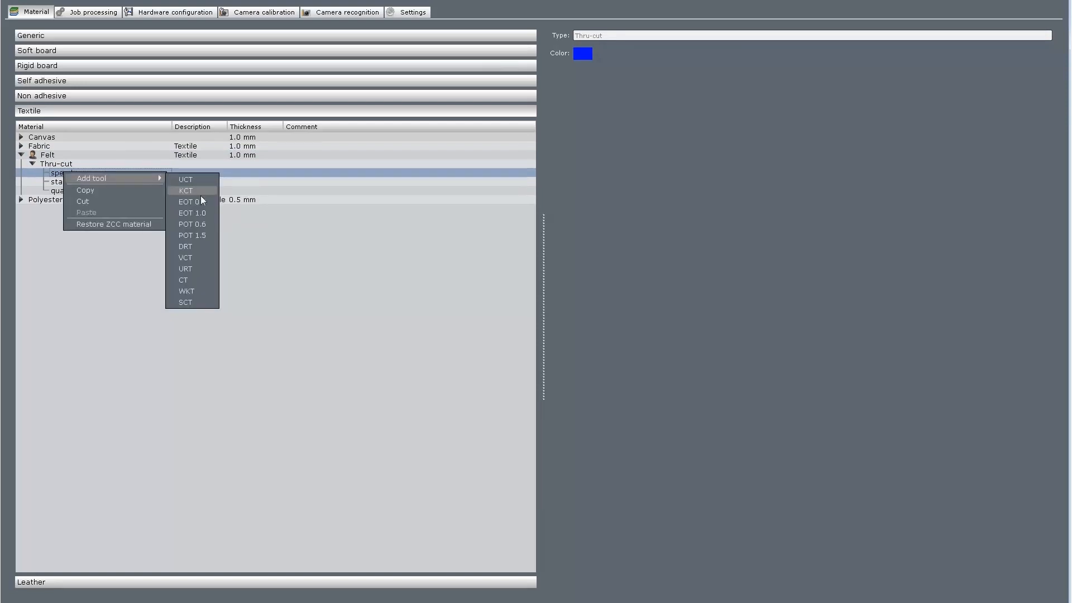
pyautogui.click(205, 213)
pyautogui.rightClick(63, 174)
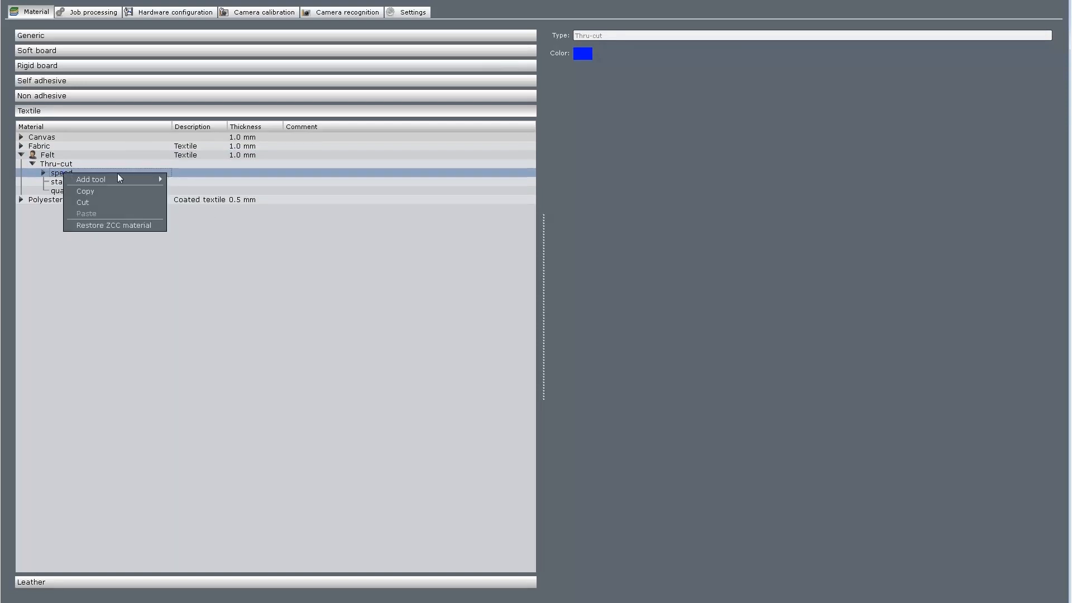
pyautogui.moveTo(149, 180)
pyautogui.click(198, 236)
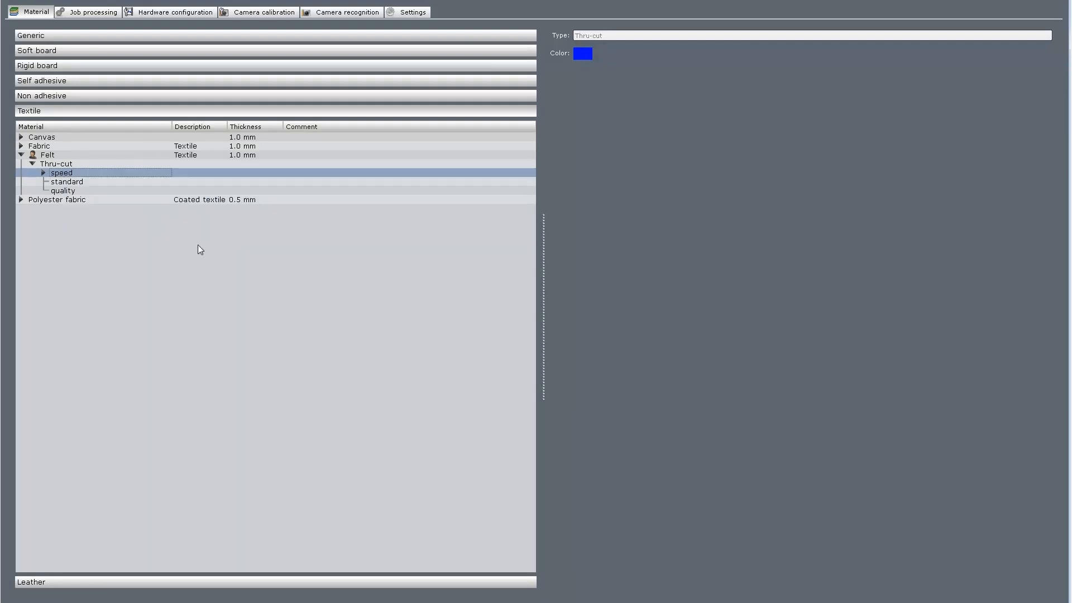
pyautogui.rightClick(67, 172)
pyautogui.moveTo(141, 174)
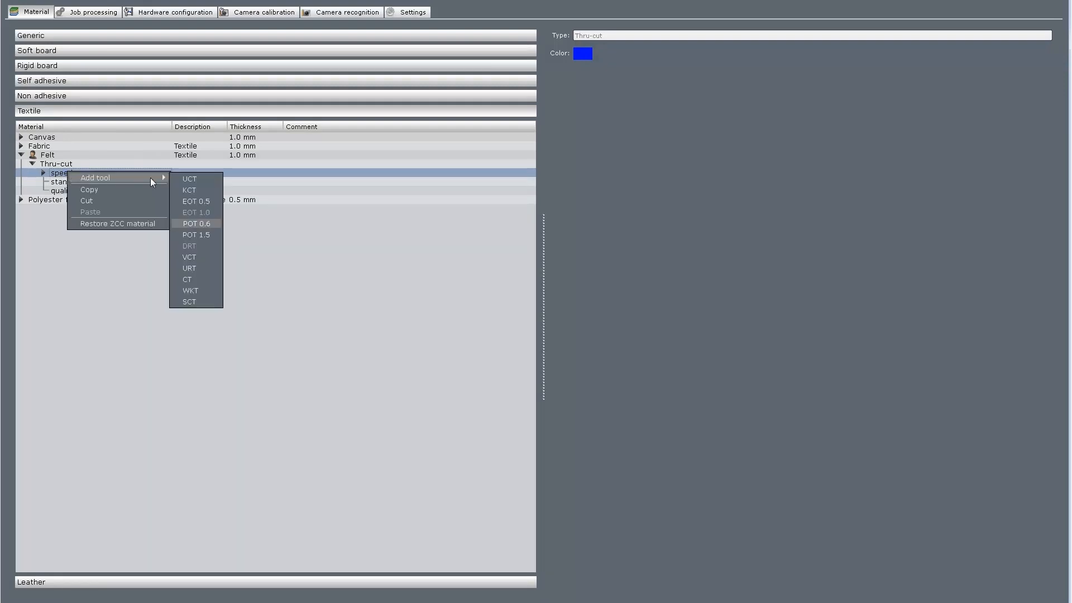
pyautogui.click(190, 291)
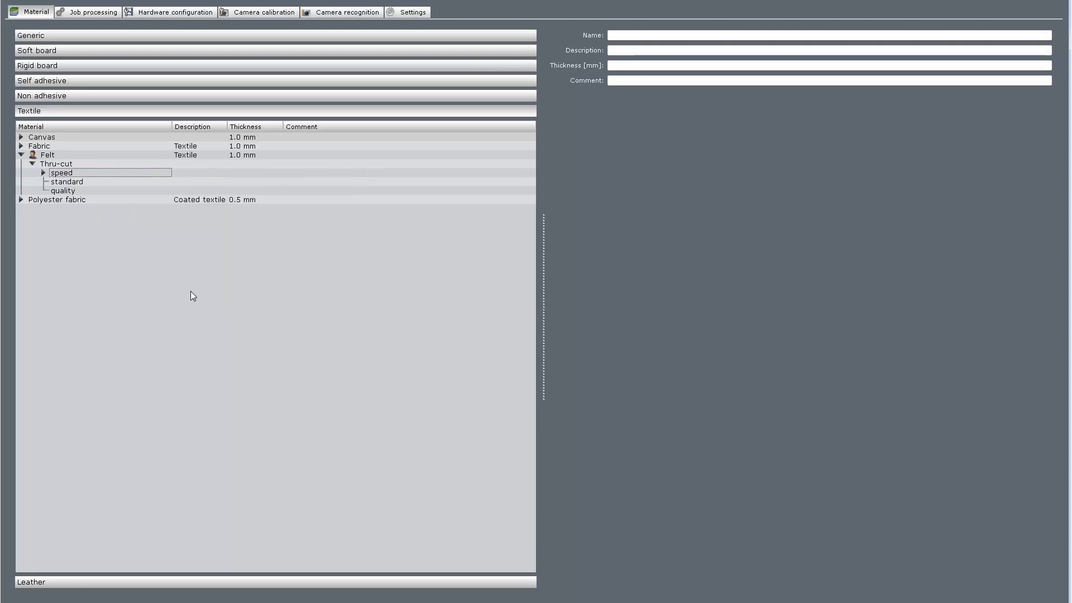
pyautogui.click(44, 173)
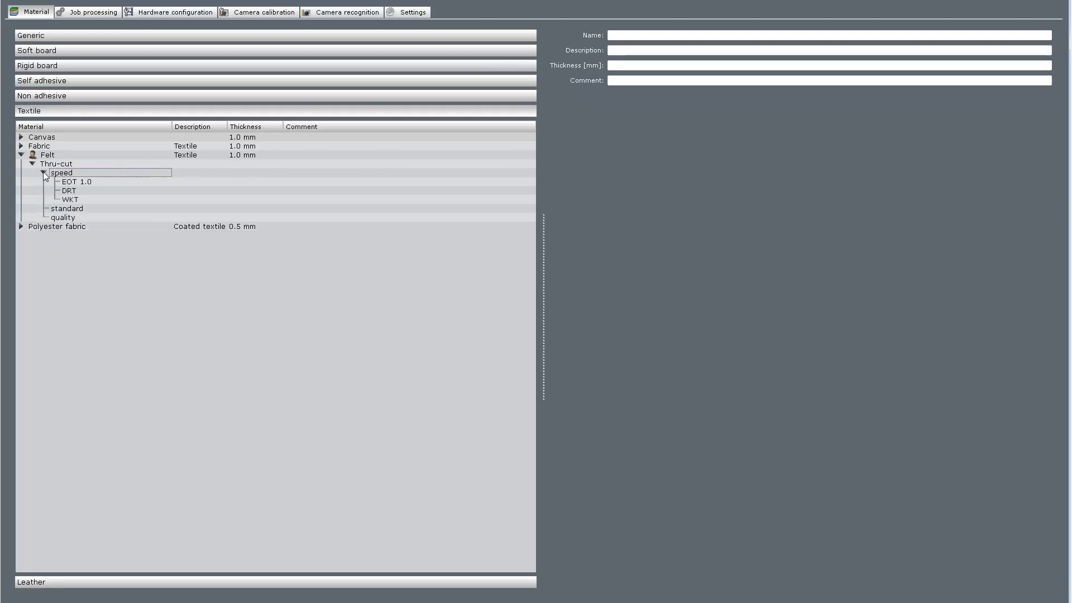
# - Delete the Felt material from the Textile group
pyautogui.click(21, 156)
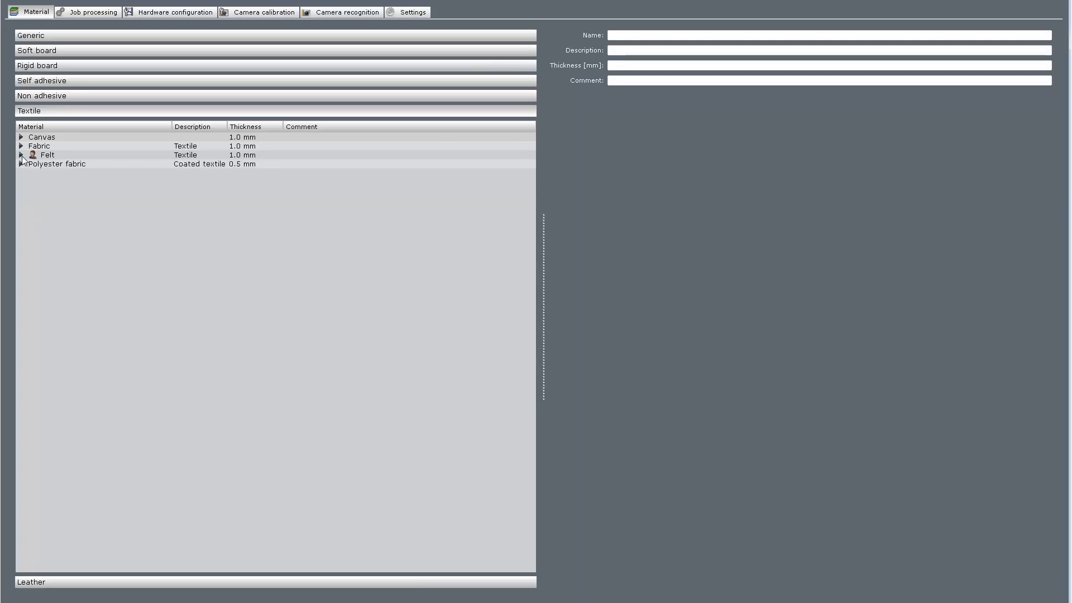
pyautogui.rightClick(56, 157)
pyautogui.click(108, 182)
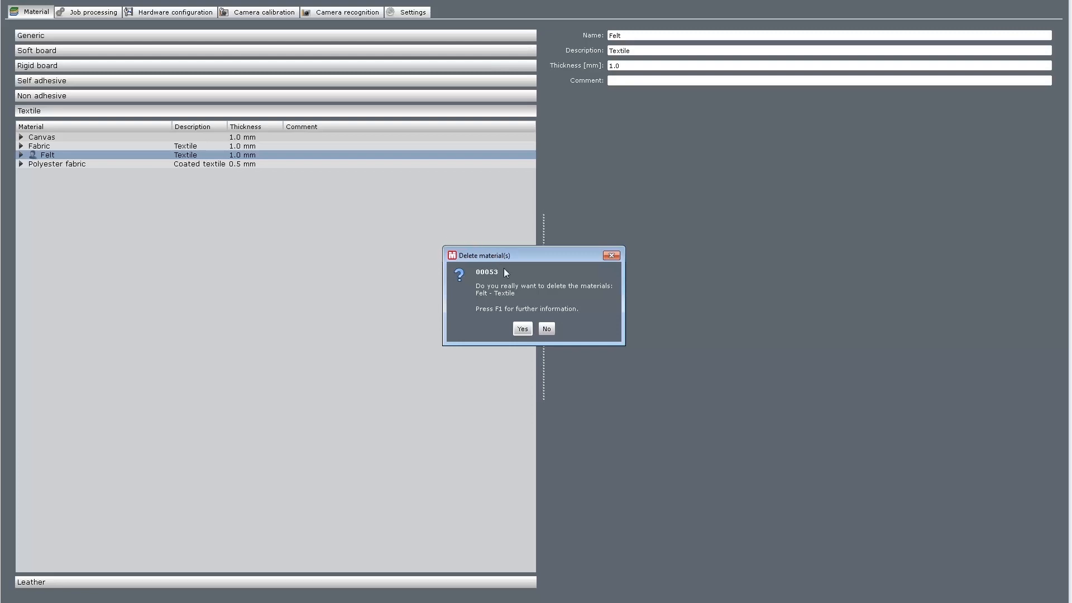
pyautogui.click(523, 329)
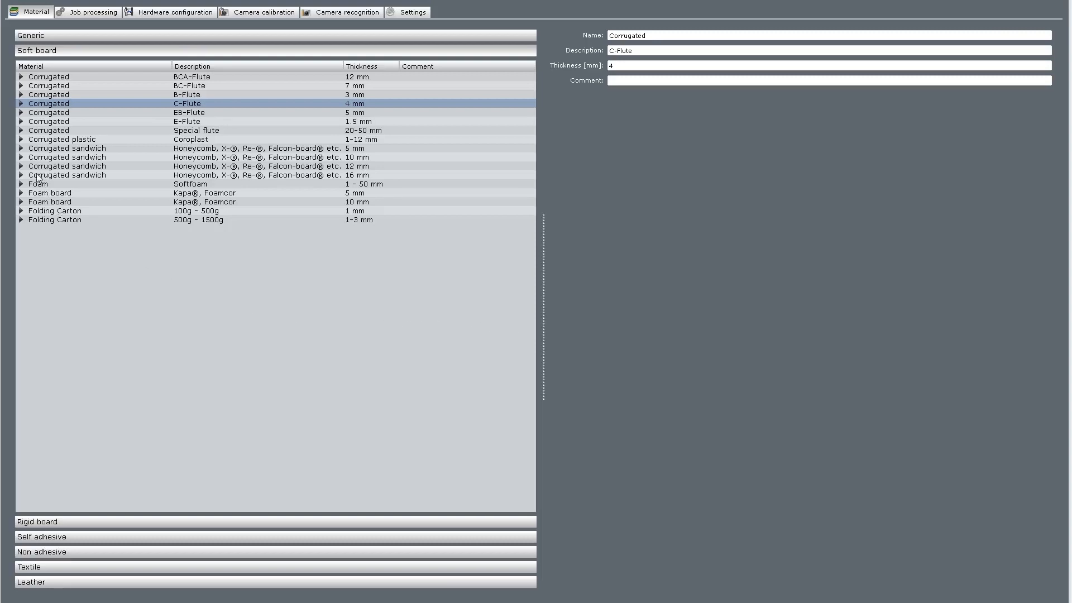
# - Delete the Draw method from the Corrugated C-Flute material in the Soft board group
pyautogui.click(21, 104)
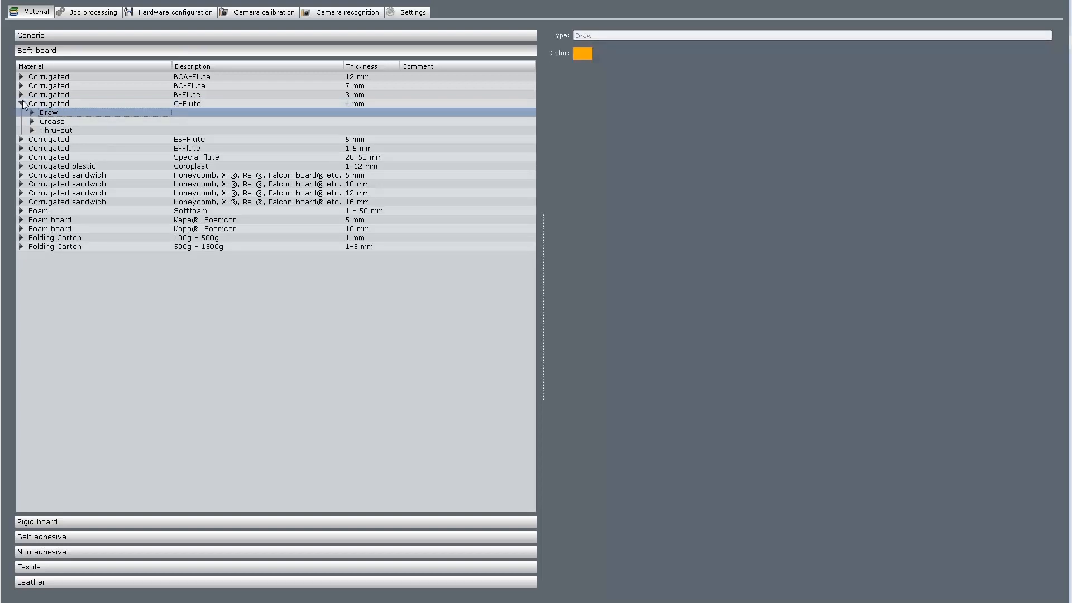
pyautogui.rightClick(50, 114)
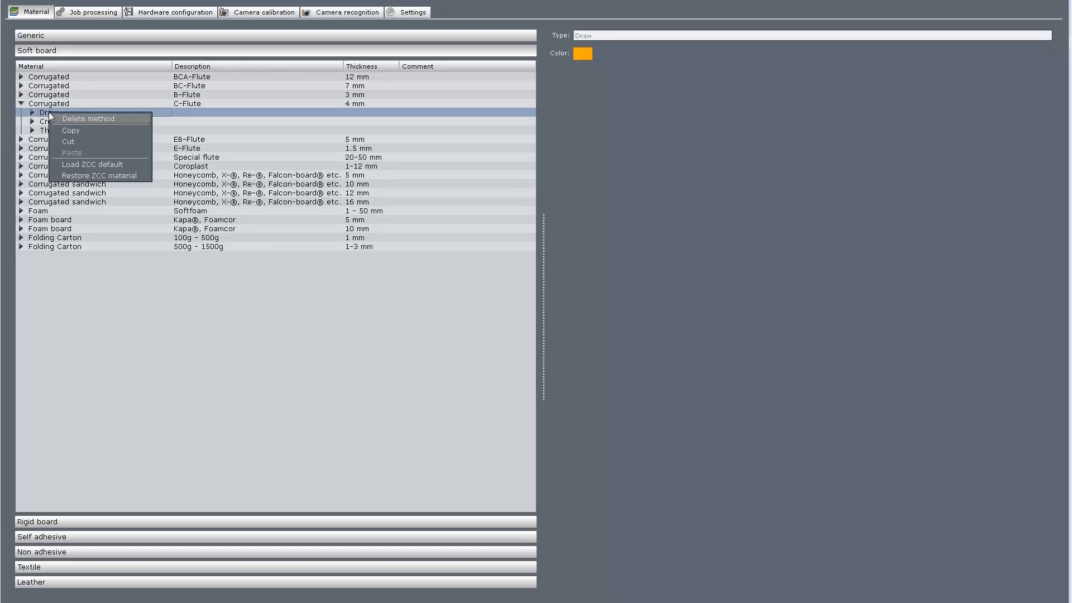
pyautogui.click(74, 119)
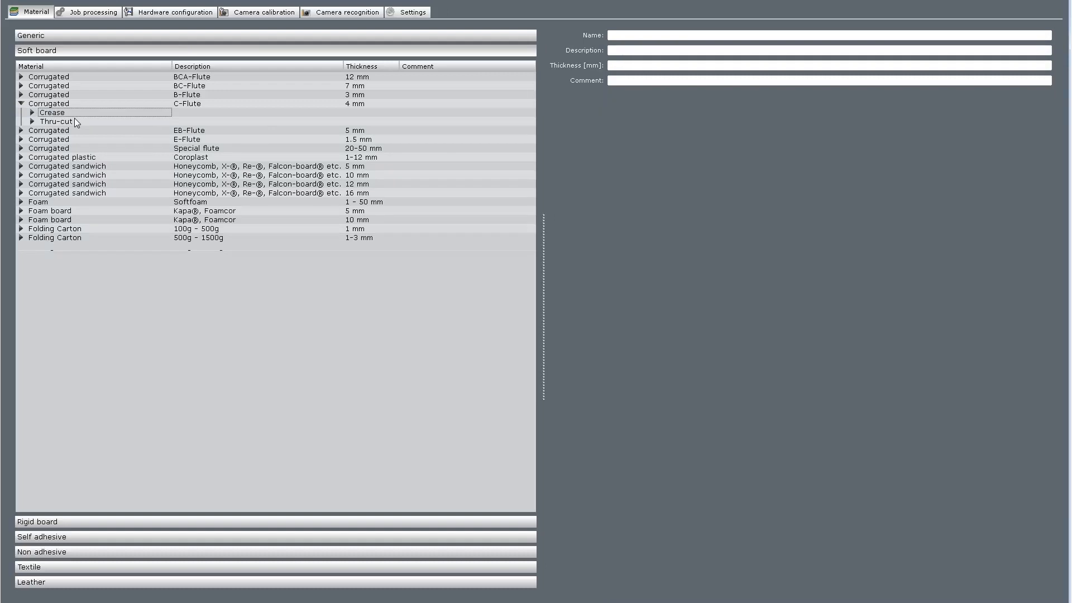
# - Add the Draw method to the Corrugated C-Flute material and assign the DT tool to its speed level
pyautogui.rightClick(52, 103)
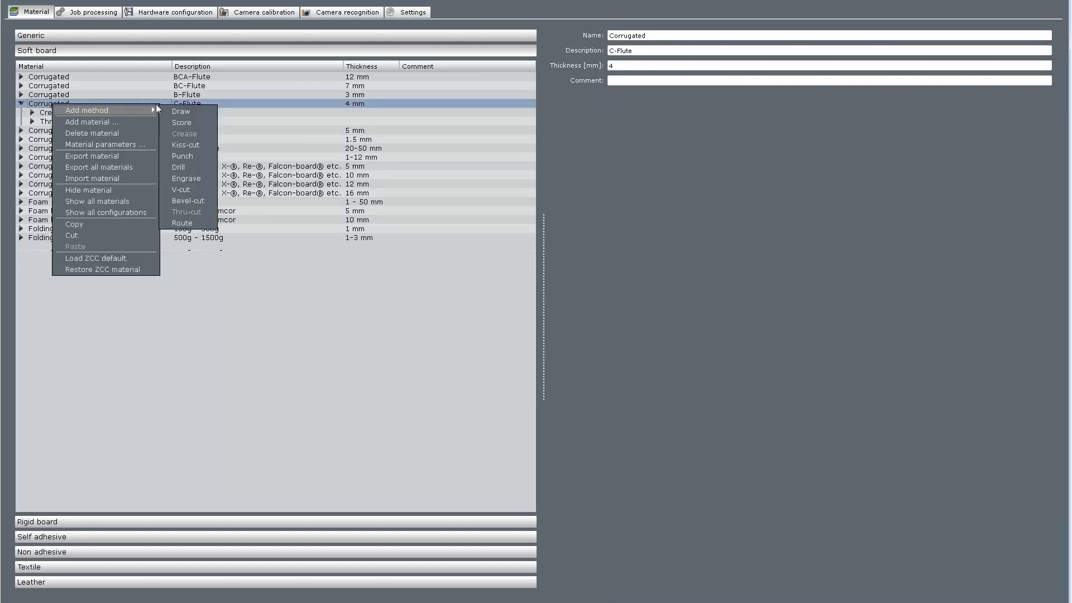
pyautogui.click(201, 111)
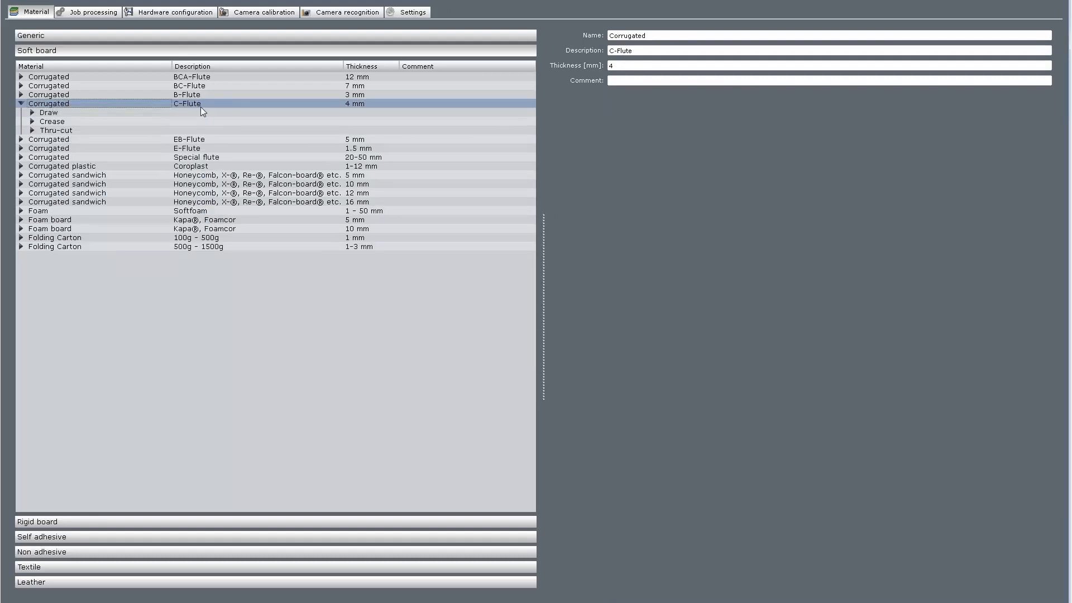
pyautogui.click(33, 113)
pyautogui.rightClick(66, 122)
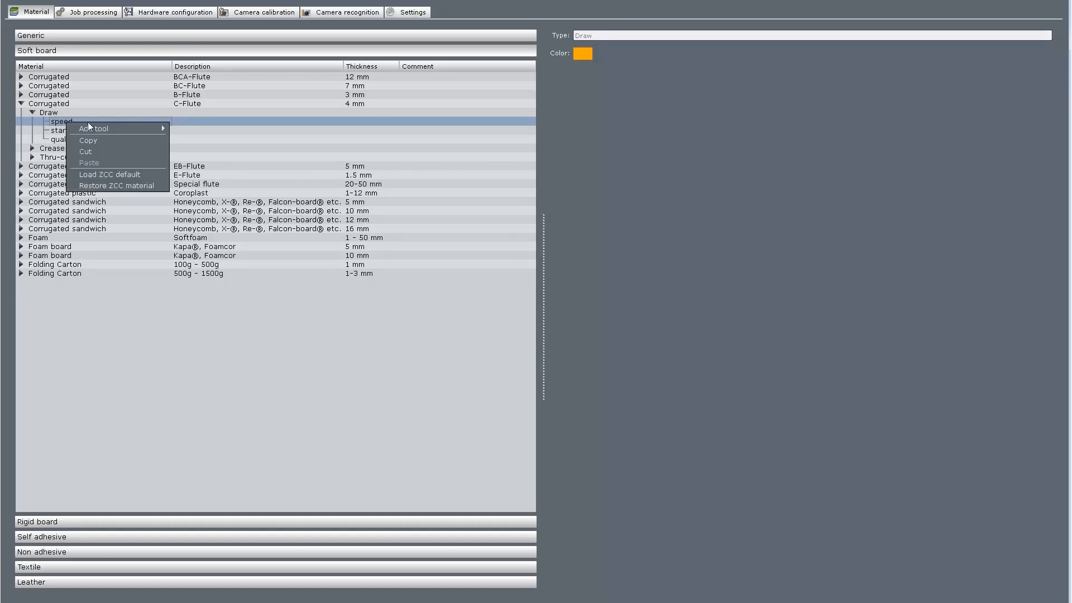
pyautogui.moveTo(129, 131)
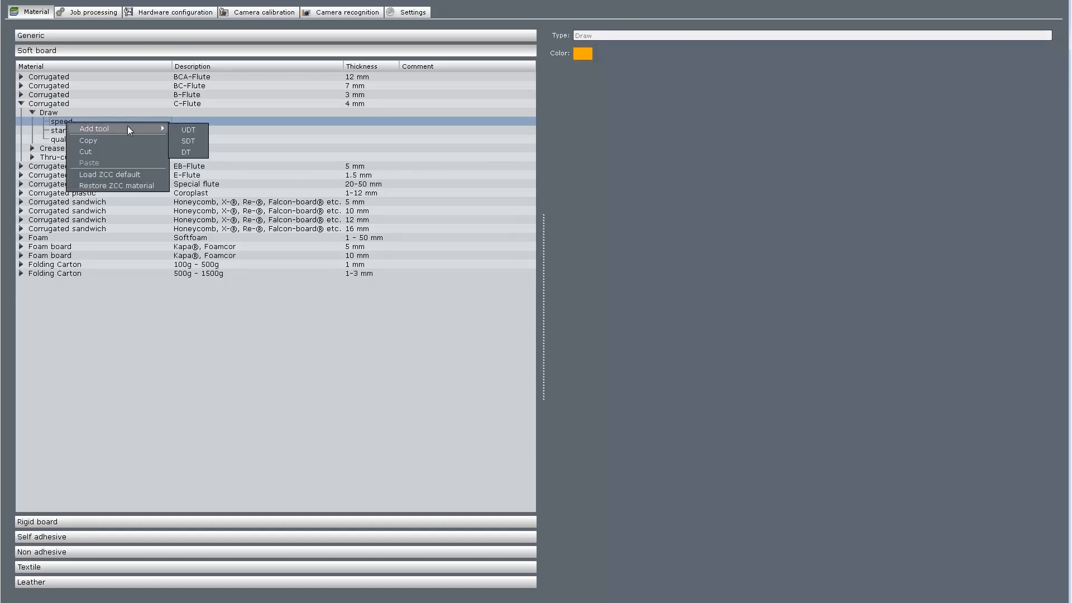
pyautogui.click(187, 153)
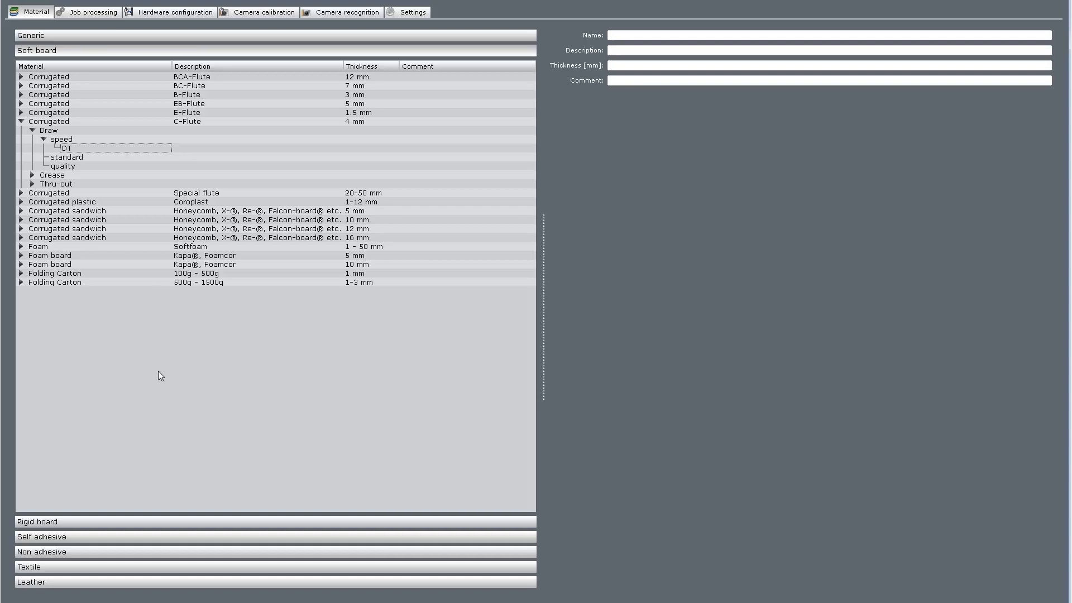
# - Restore the ZCC material for Corrugated C-Flute in the Soft board group
pyautogui.rightClick(158, 410)
pyautogui.click(213, 505)
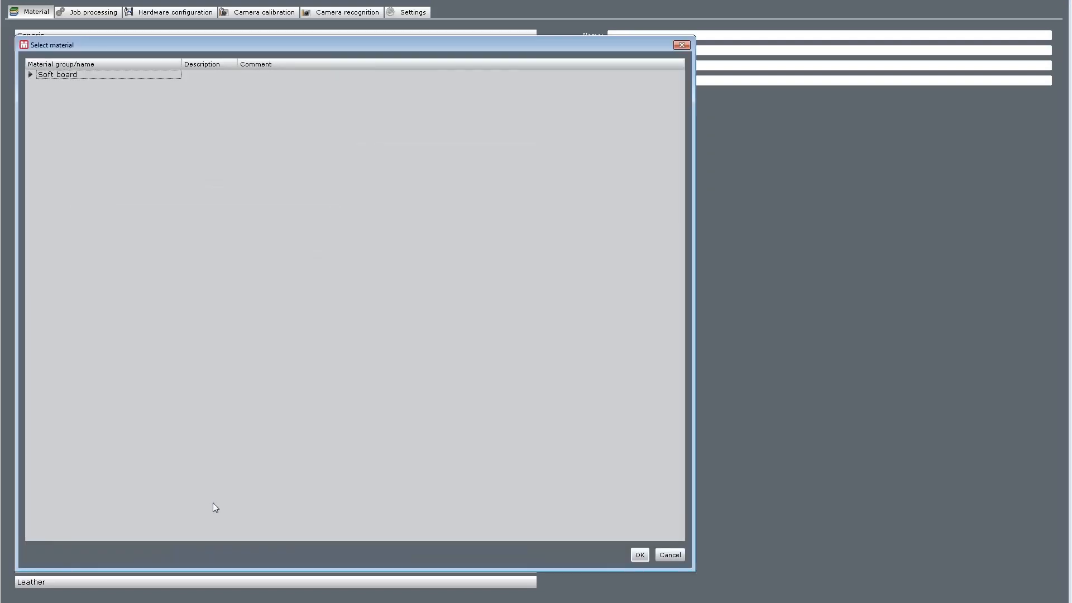
pyautogui.click(31, 74)
pyautogui.click(63, 84)
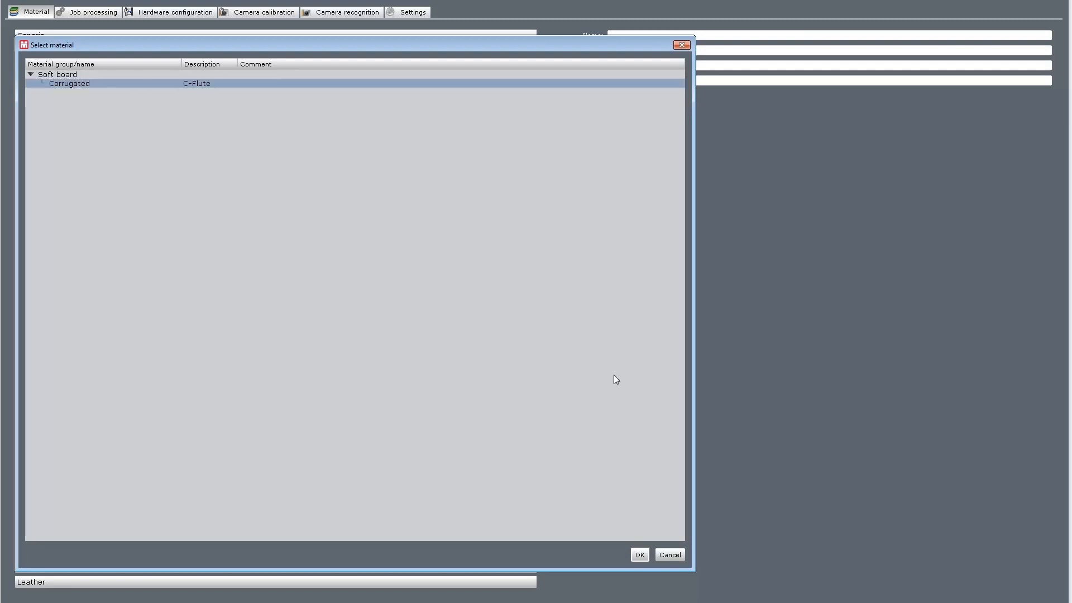
pyautogui.click(640, 555)
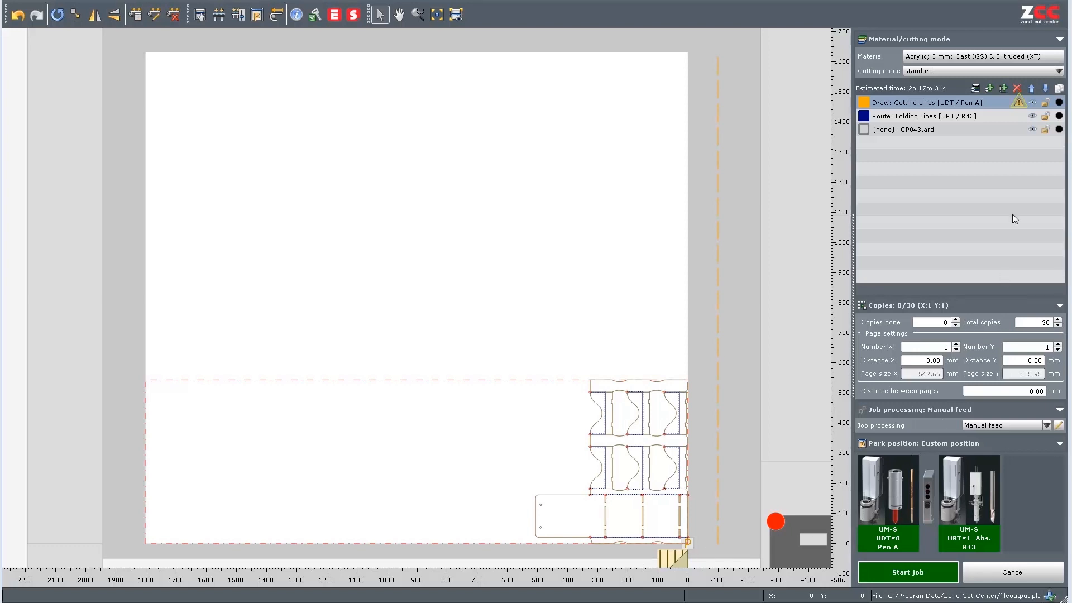
# - In Zund Cut Center, set the tool of the Cutting Lines Draw step to SDT and start the job
pyautogui.click(1020, 103)
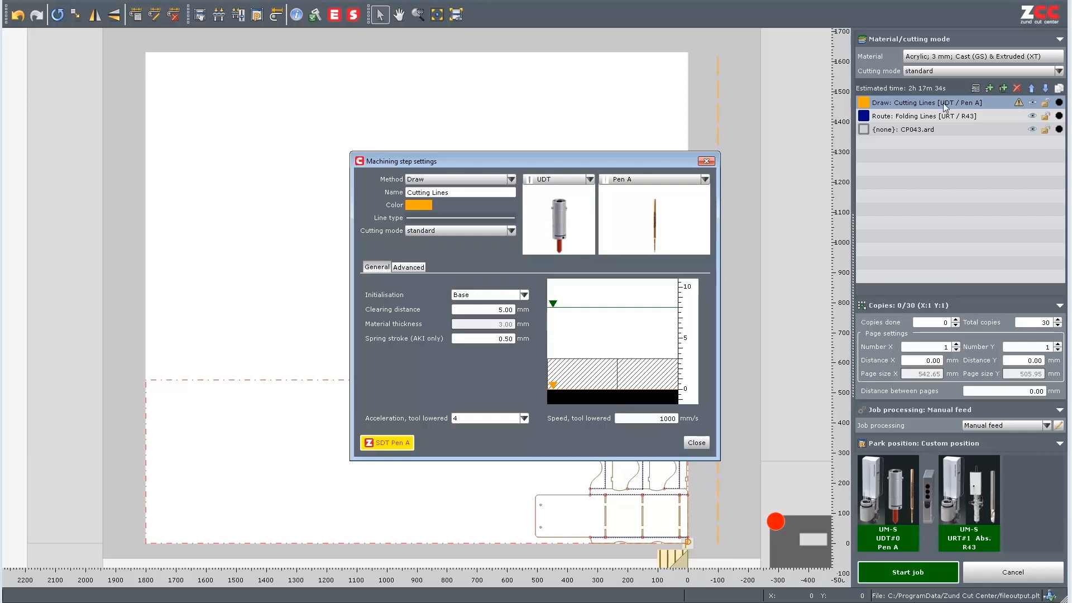
pyautogui.click(581, 183)
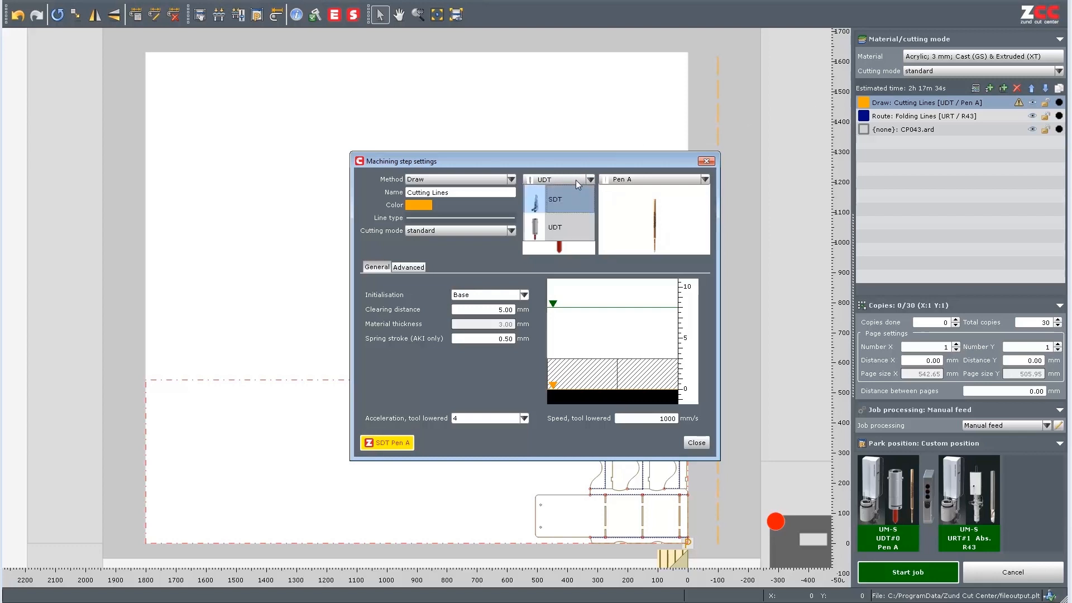
pyautogui.click(560, 205)
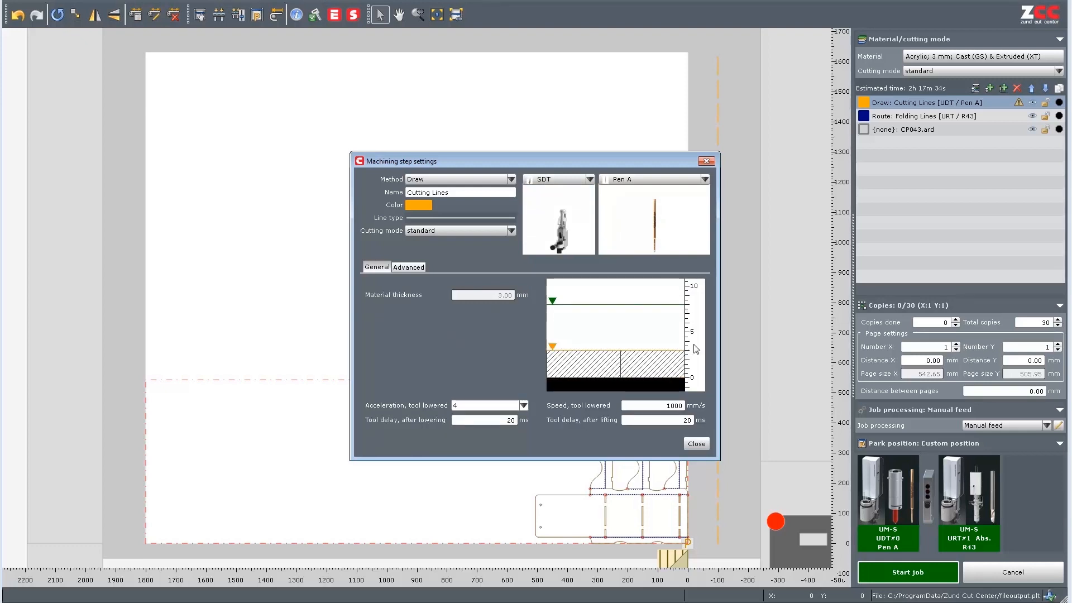
pyautogui.click(696, 443)
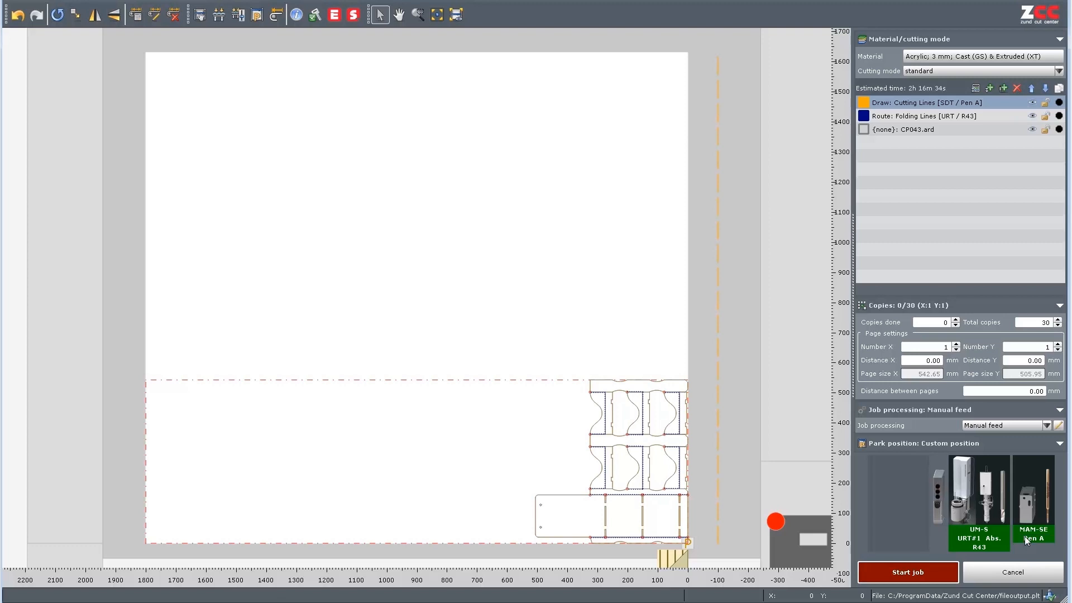
pyautogui.click(881, 577)
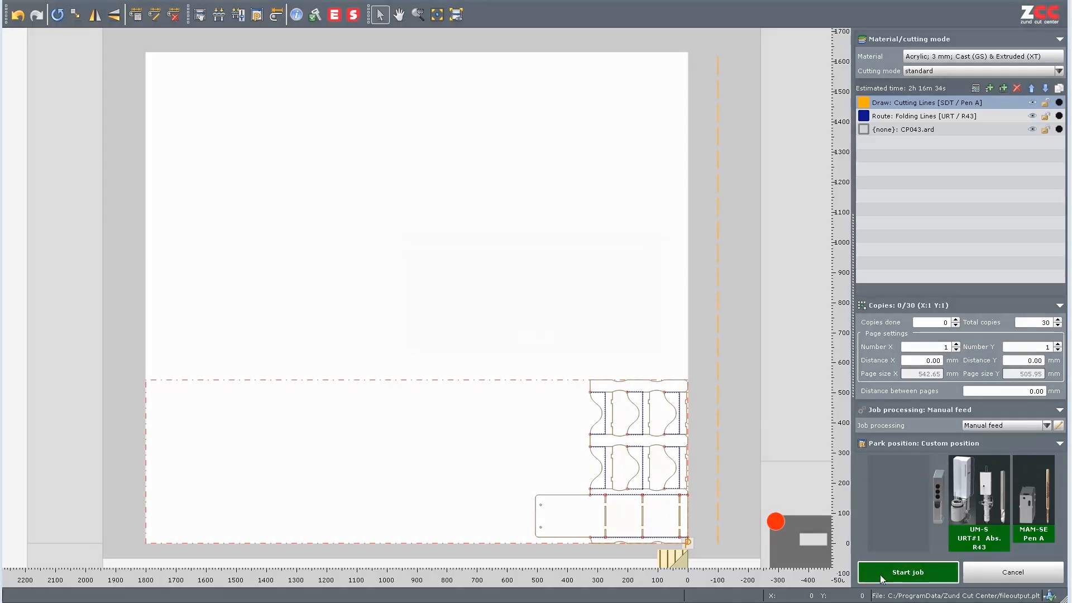